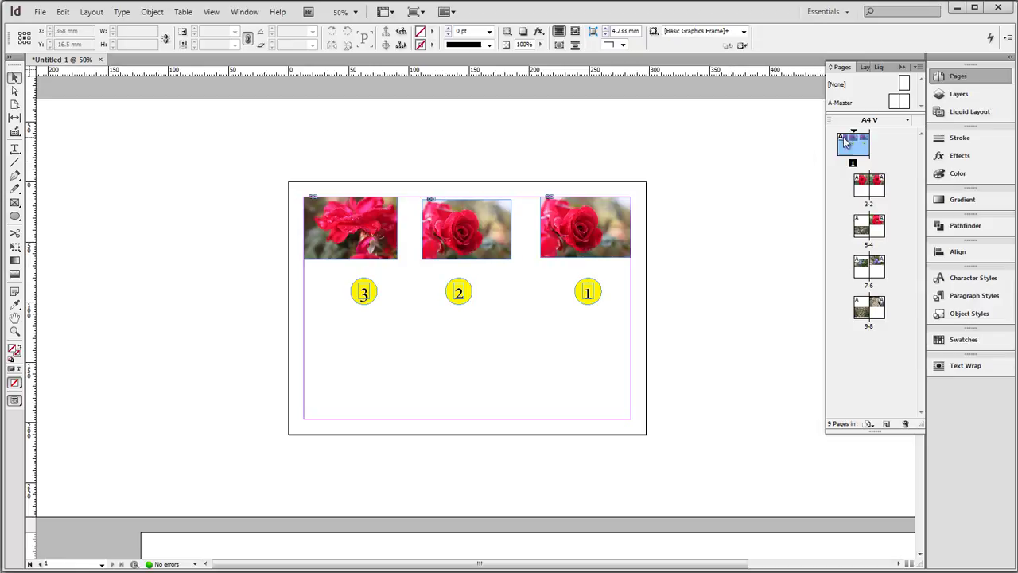
# Step: Review the photos on spreads 3-2, 5-4, 7-6 and 9-8 and the numbered yellow circles on page 1
pyautogui.click(865, 191)
pyautogui.doubleClick(879, 187)
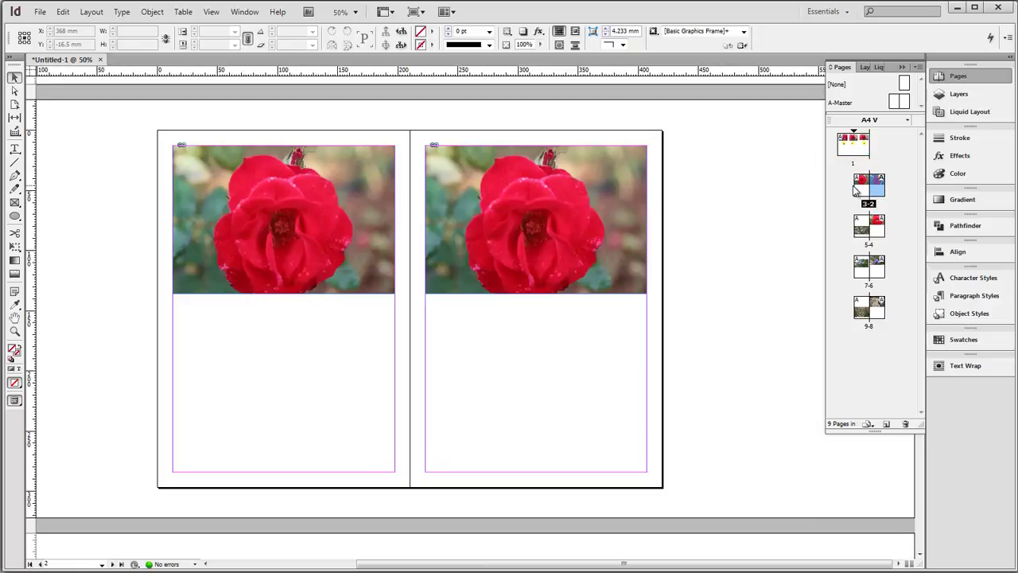
pyautogui.doubleClick(876, 236)
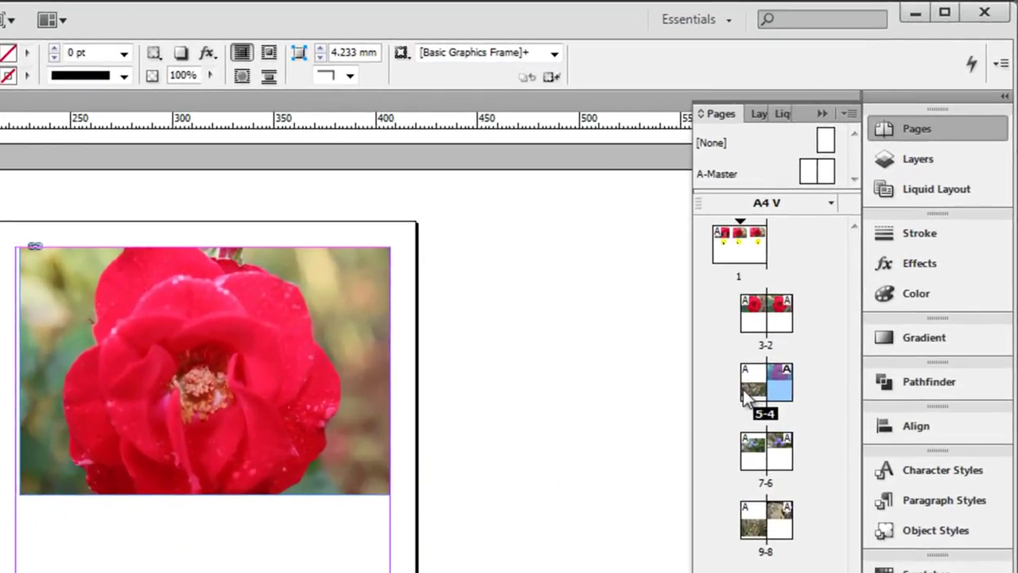
pyautogui.doubleClick(784, 461)
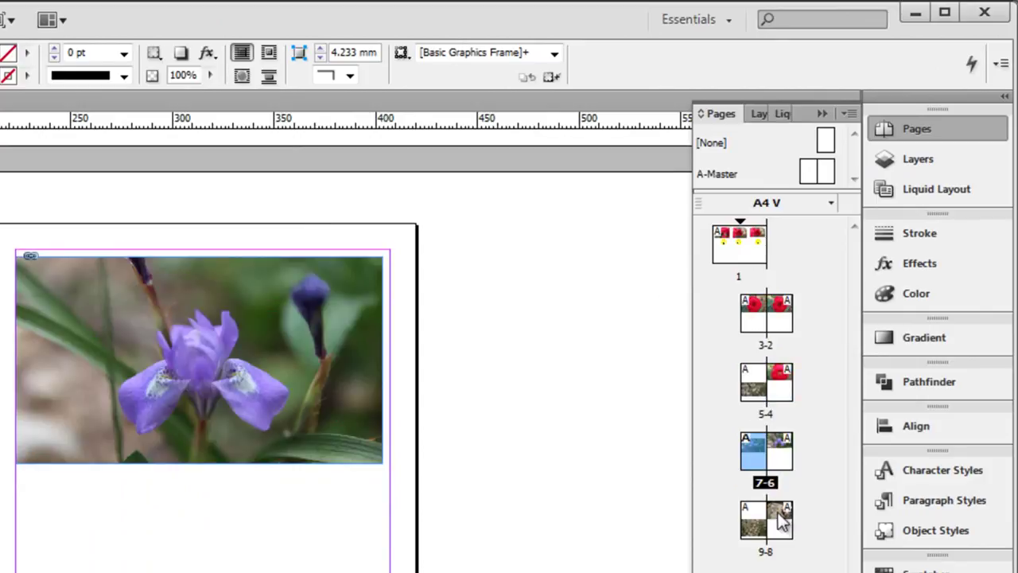
pyautogui.doubleClick(777, 521)
pyautogui.doubleClick(755, 537)
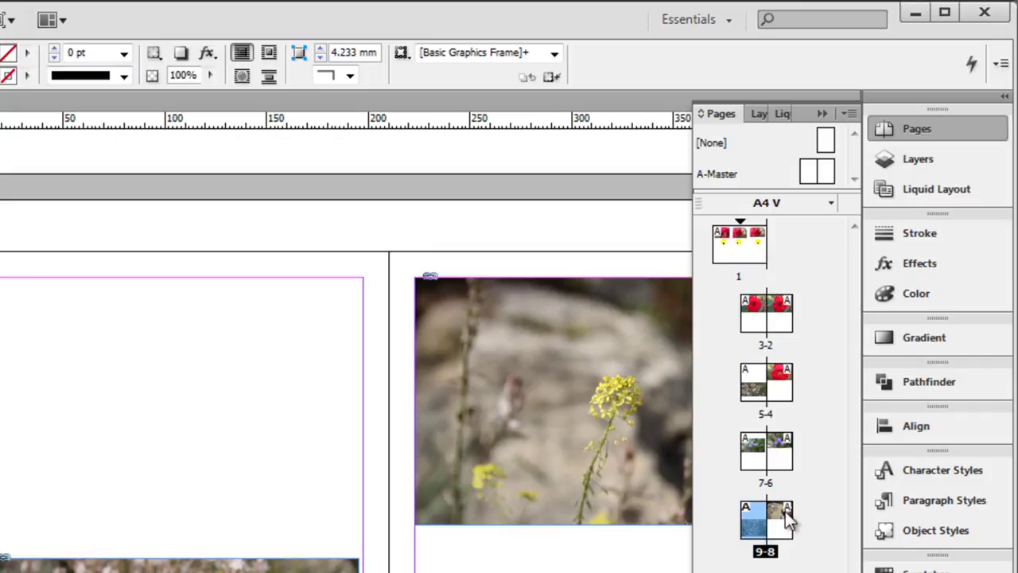
pyautogui.doubleClick(746, 249)
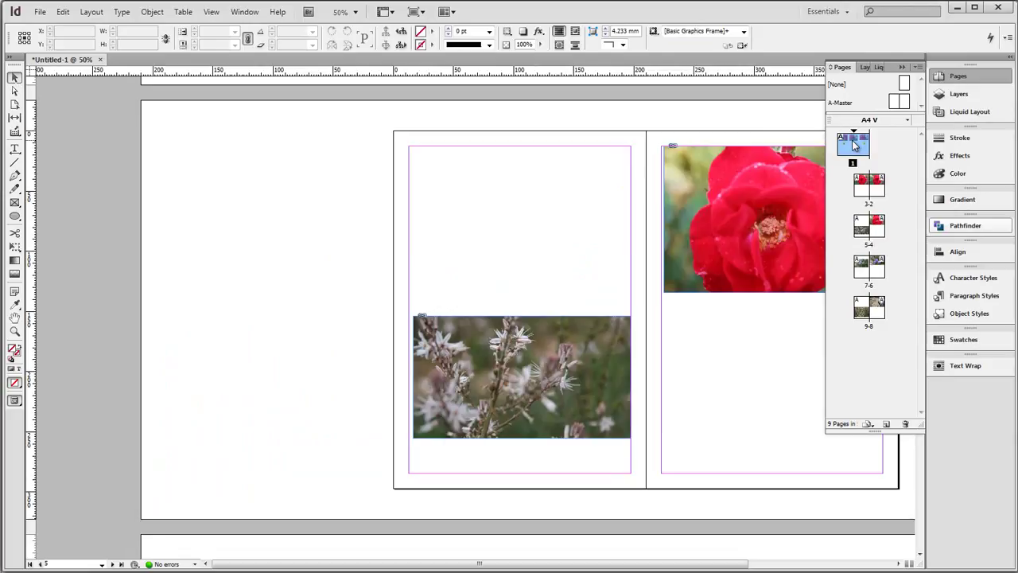
pyautogui.doubleClick(855, 143)
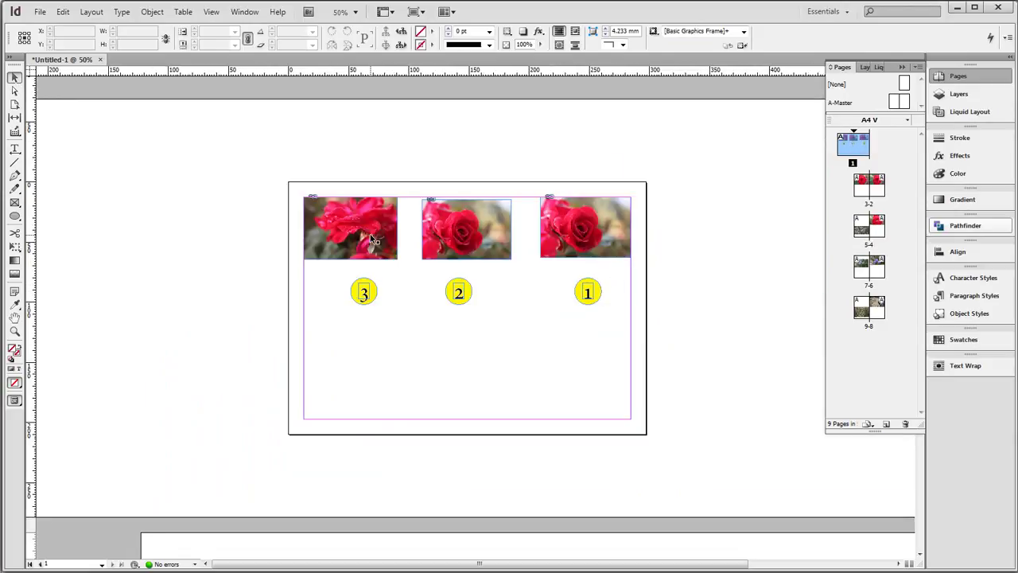
pyautogui.doubleClick(878, 188)
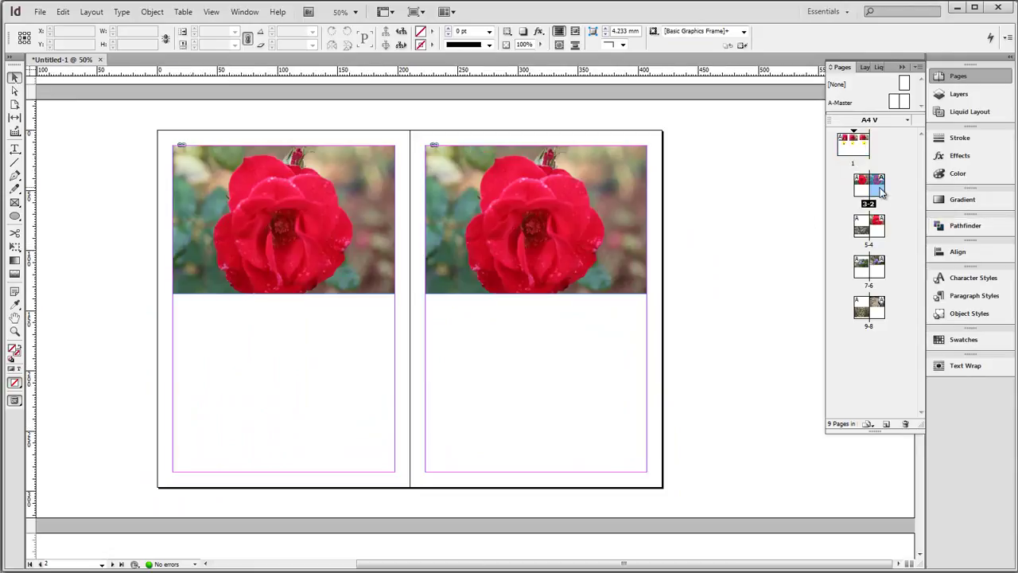
# Step: Copy the yellow circle and its number 1 from page 1, leaving out the rose photo above them
pyautogui.doubleClick(854, 144)
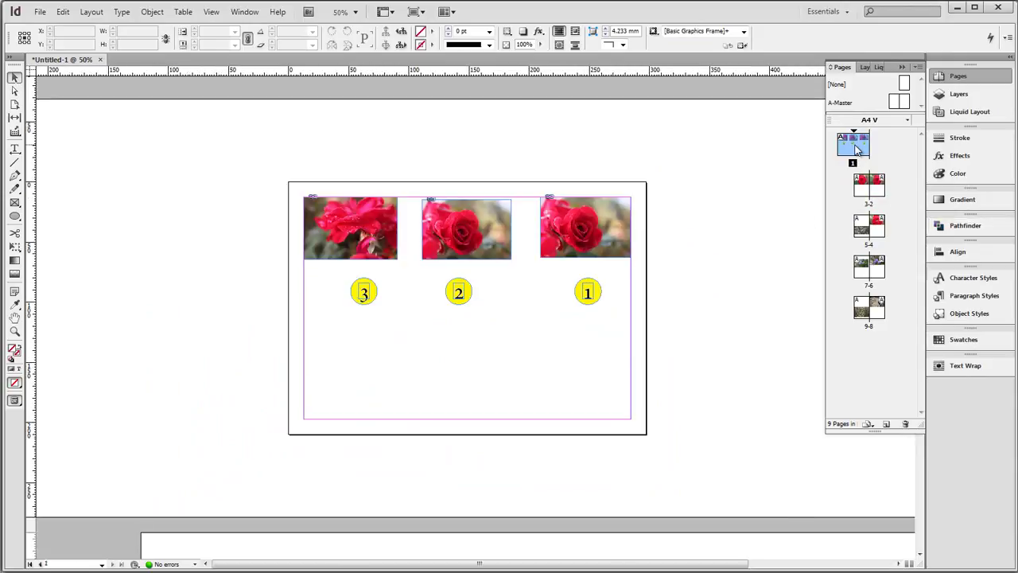
pyautogui.moveTo(545, 326); pyautogui.dragTo(652, 248)
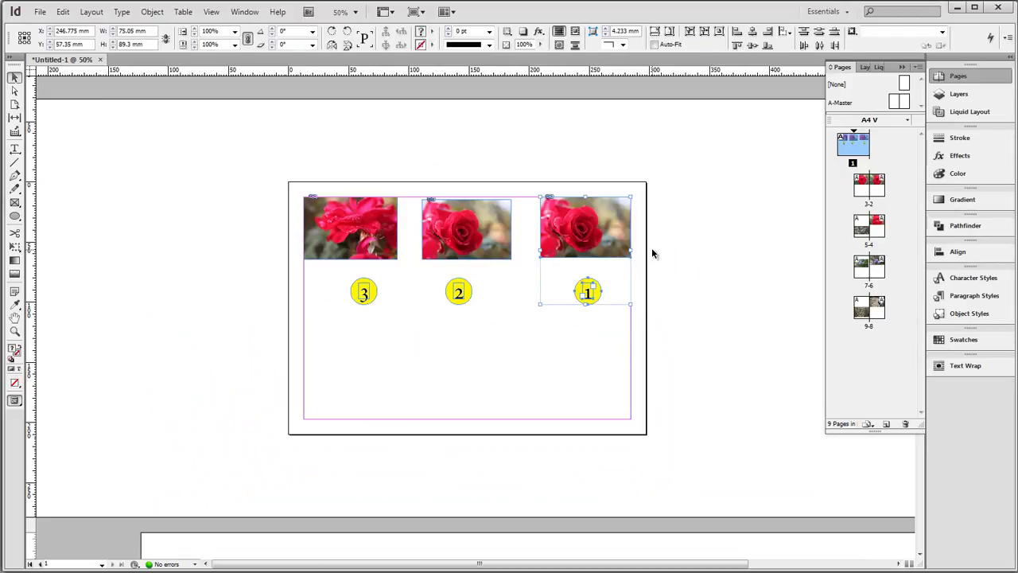
pyautogui.click(562, 322)
pyautogui.moveTo(561, 324); pyautogui.dragTo(628, 269)
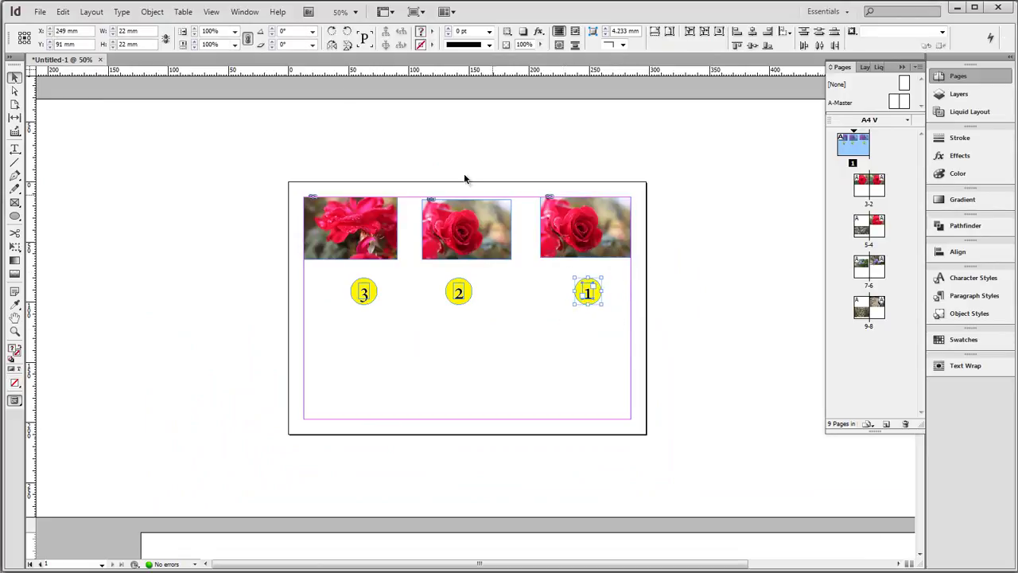
pyautogui.click(72, 14)
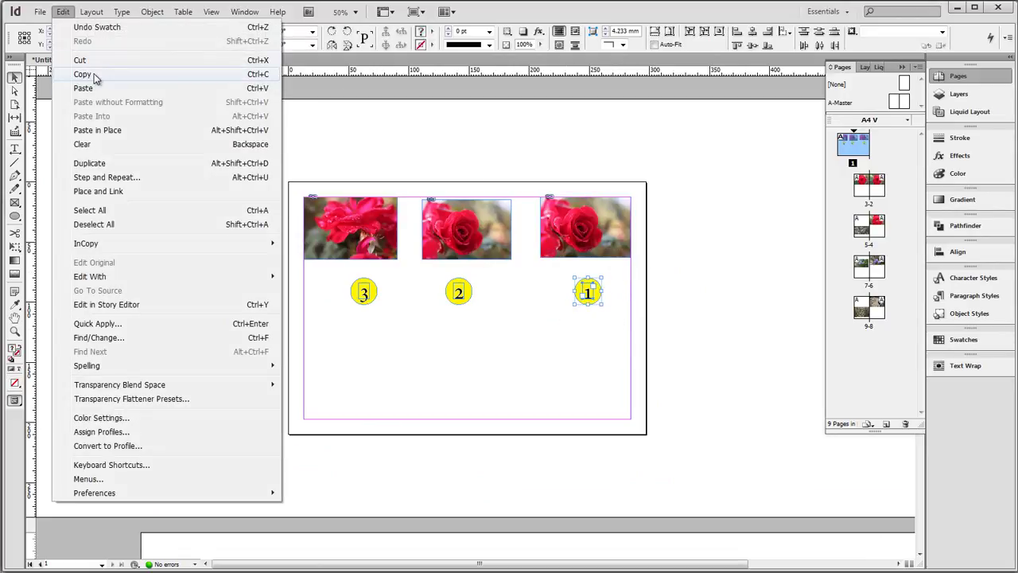
pyautogui.click(89, 71)
# Step: Paste the circle and number 1 onto page 2 and stack them below the rose photo at about X 349, Y 159 mm
pyautogui.doubleClick(873, 189)
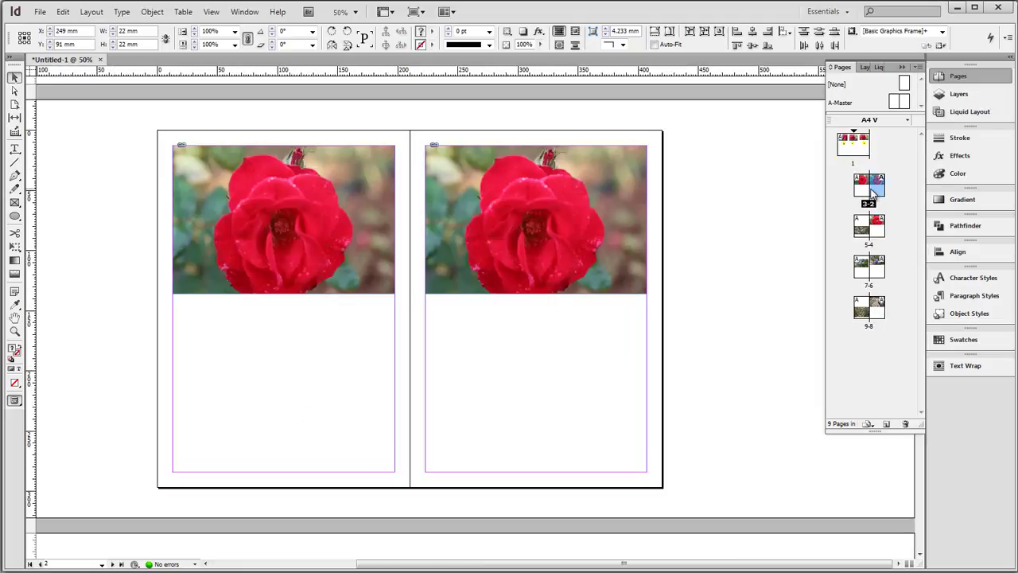
pyautogui.click(63, 12)
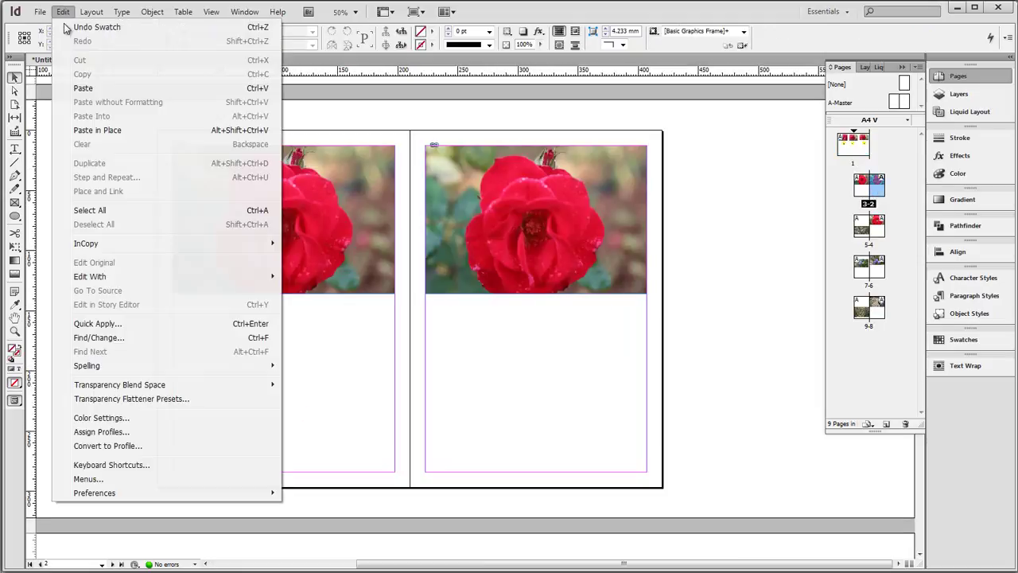
pyautogui.click(86, 82)
pyautogui.moveTo(487, 311); pyautogui.dragTo(588, 323)
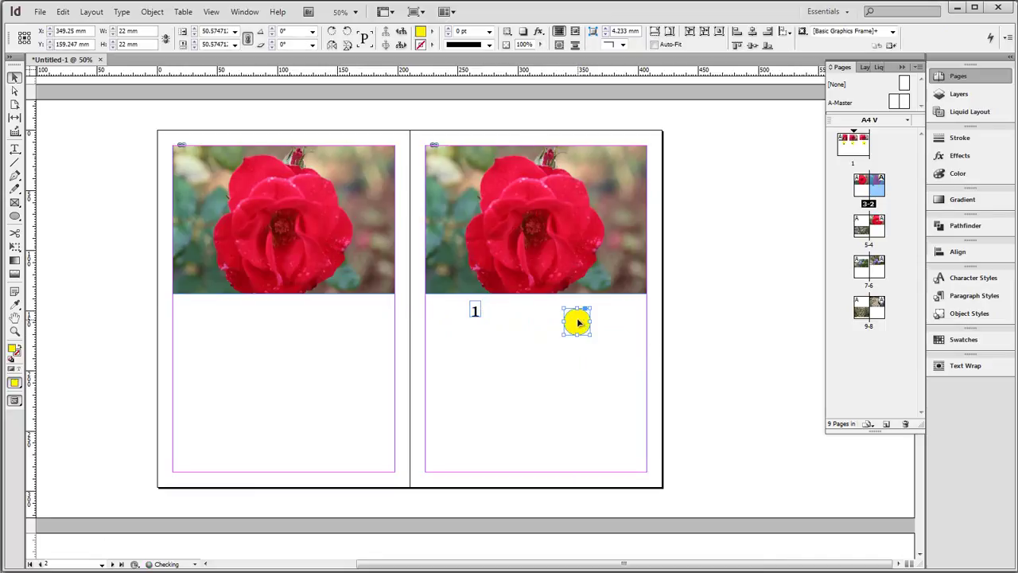
pyautogui.moveTo(474, 315); pyautogui.dragTo(578, 325)
# Step: Return to page 1 and create a new library named "numbers" on the Desktop
pyautogui.click(876, 274)
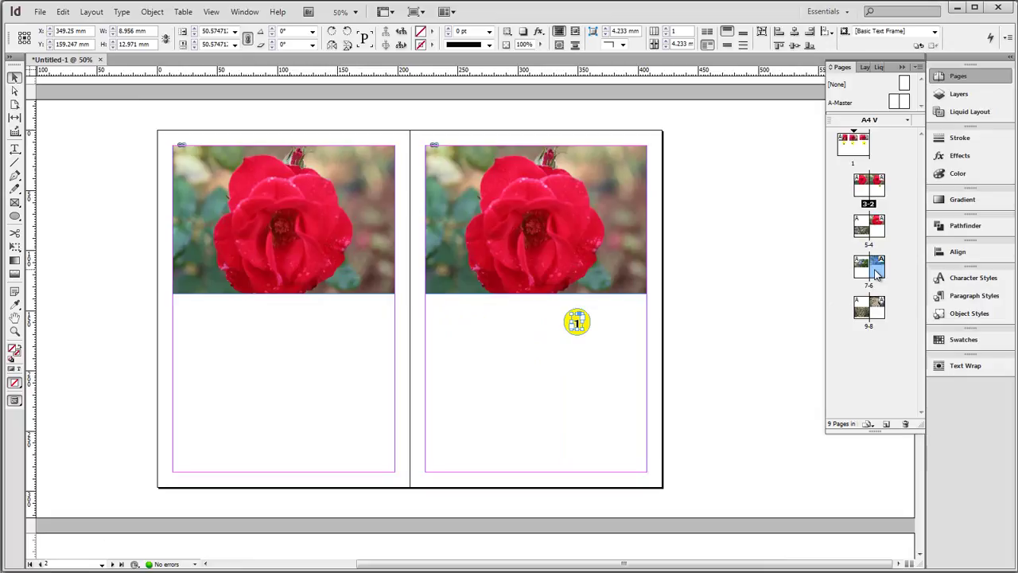
pyautogui.doubleClick(876, 275)
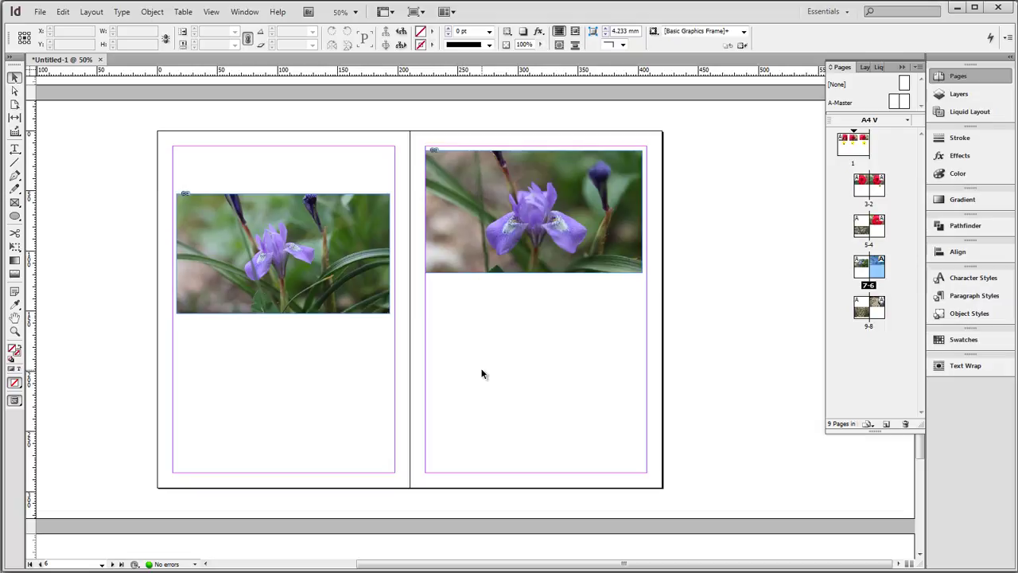
pyautogui.doubleClick(853, 143)
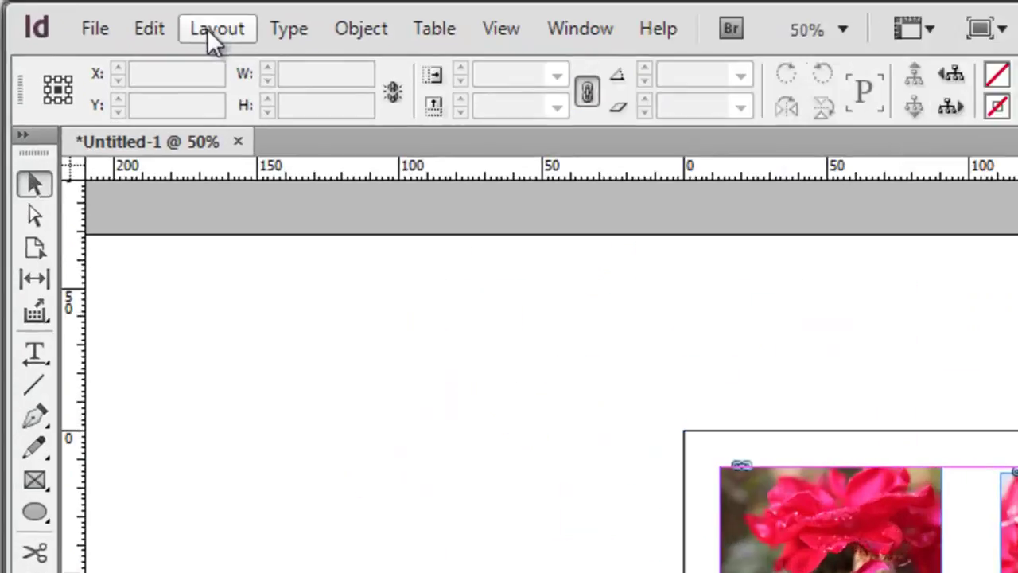
pyautogui.click(40, 12)
pyautogui.moveTo(133, 76)
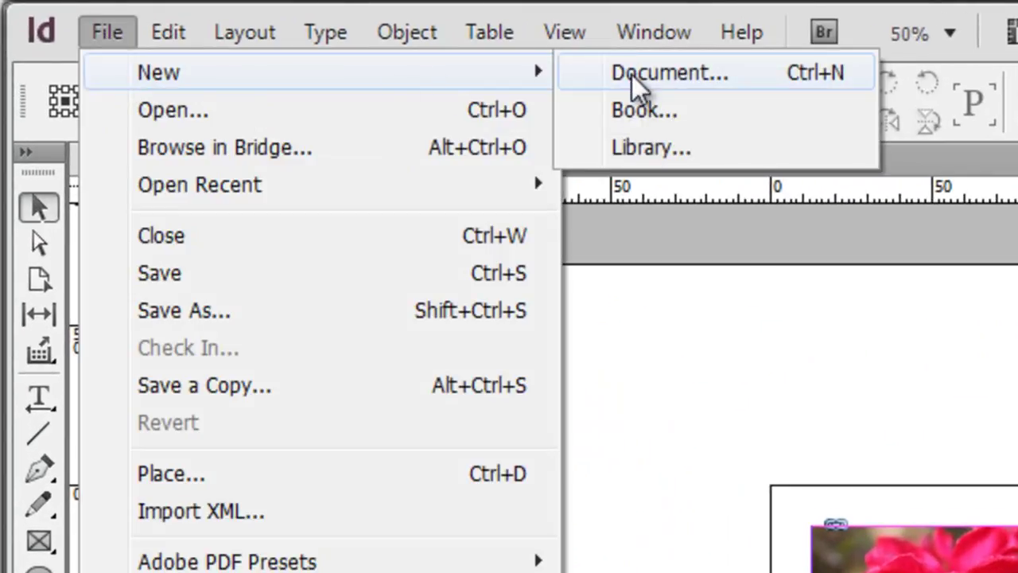
pyautogui.click(636, 148)
pyautogui.write('מ')
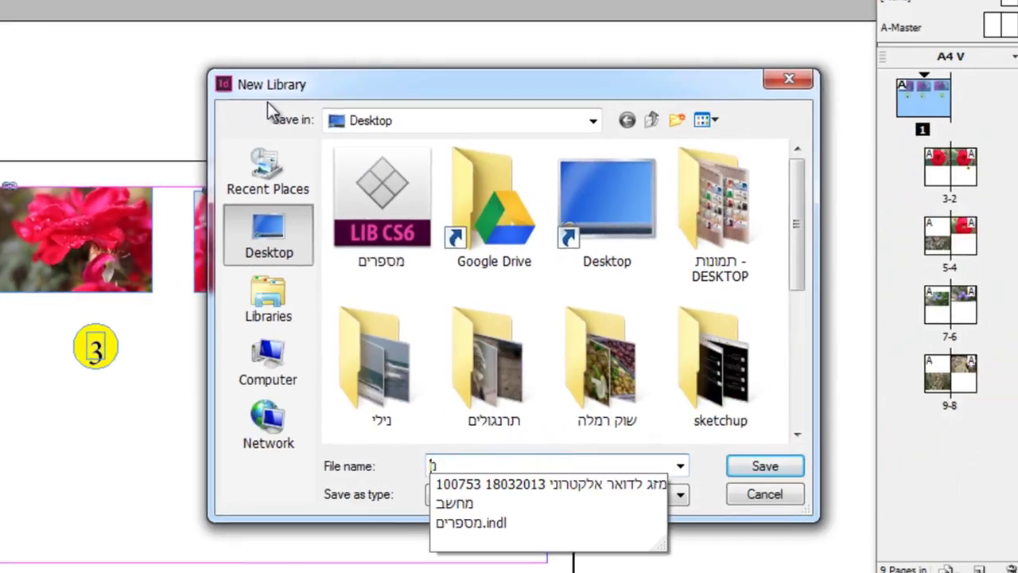
pyautogui.press('BackSpace')
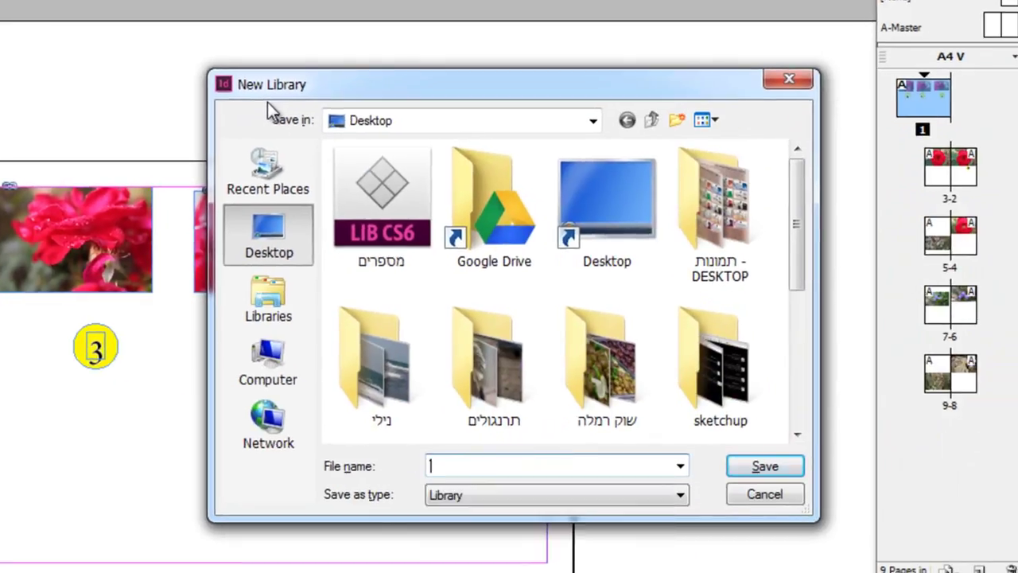
pyautogui.write('numbers')
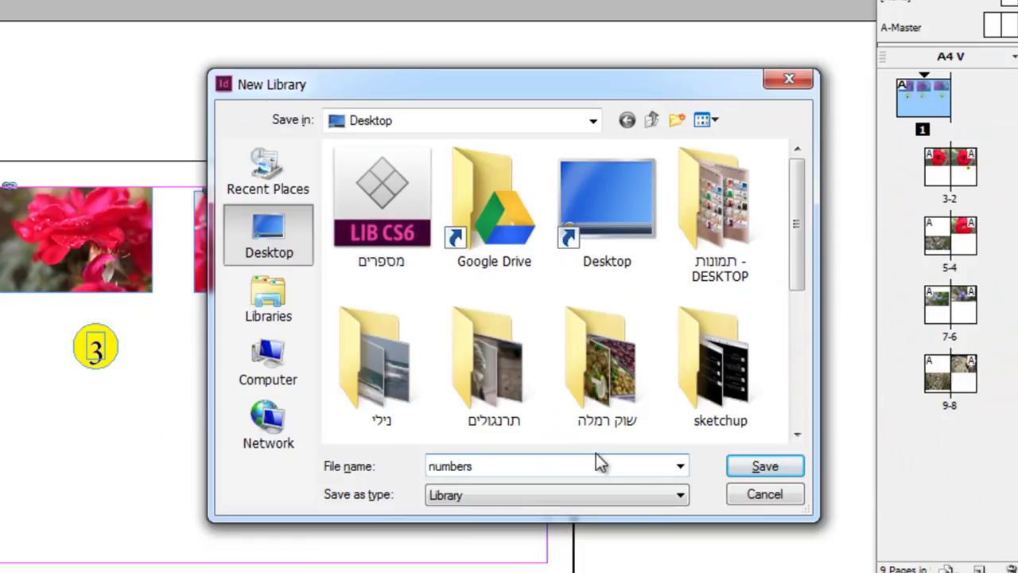
pyautogui.click(765, 466)
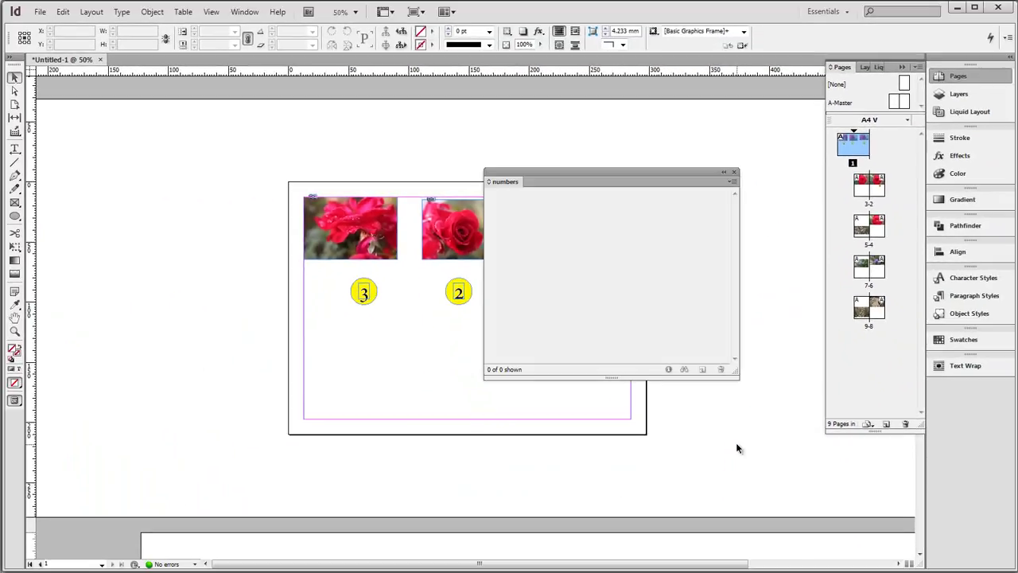
# Step: Group each yellow circle on page 1 with its number and add the groups 1, 2 and 3 to the numbers library
pyautogui.moveTo(645, 170); pyautogui.dragTo(206, 114)
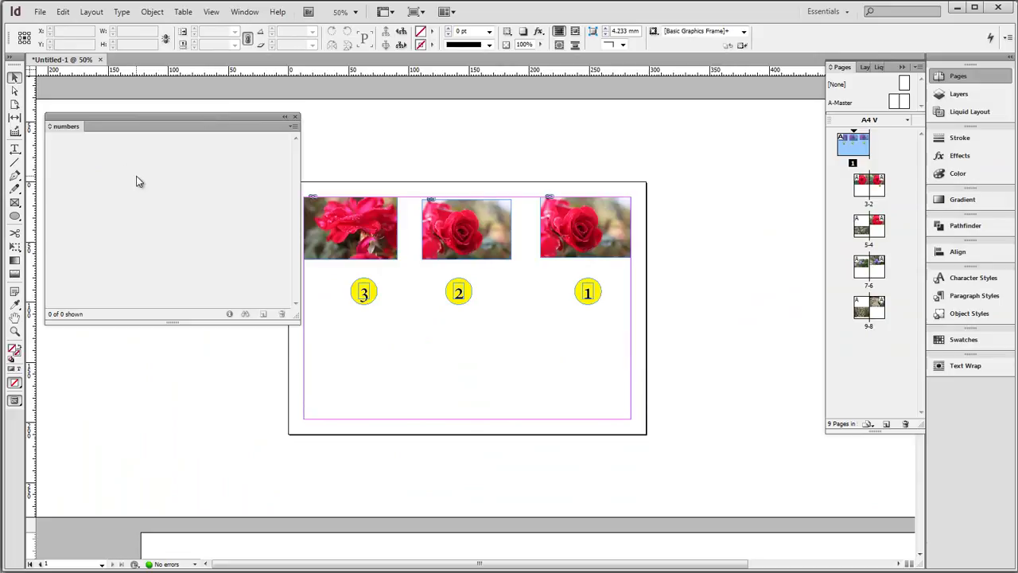
pyautogui.moveTo(542, 316); pyautogui.dragTo(621, 270)
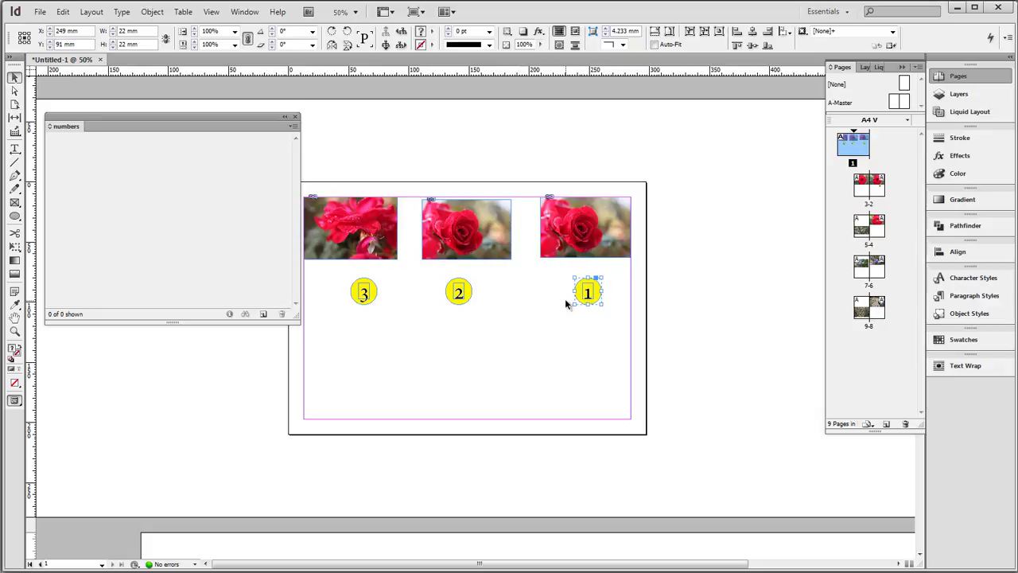
pyautogui.moveTo(592, 296); pyautogui.dragTo(127, 179)
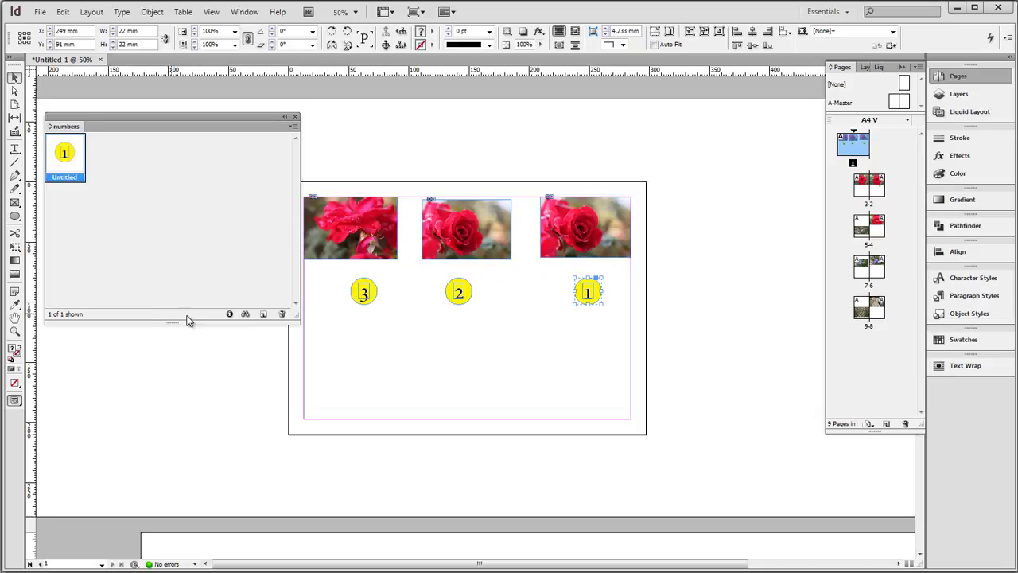
pyautogui.moveTo(430, 324); pyautogui.dragTo(216, 225)
pyautogui.hotkey('ctrl', 'g')
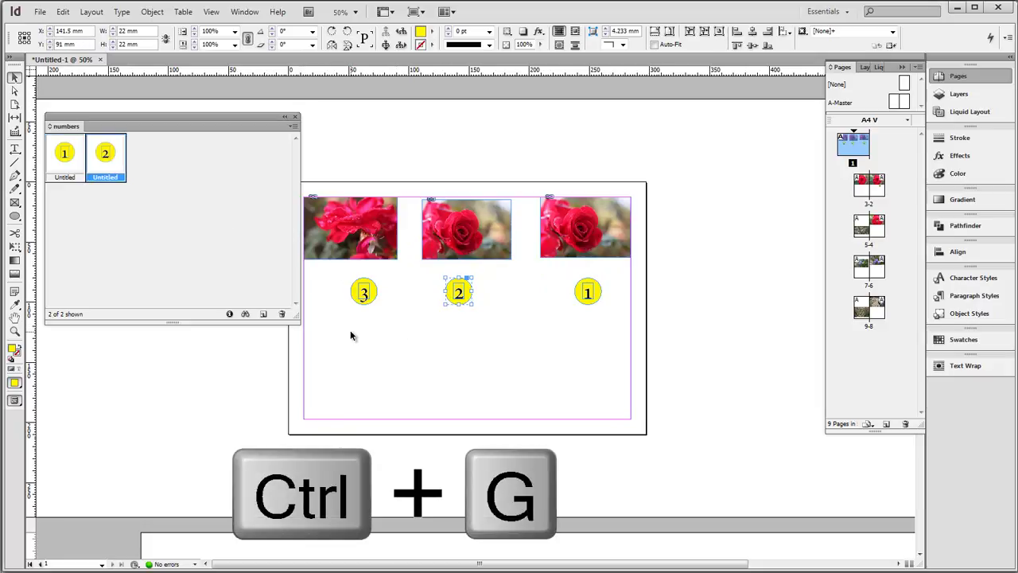
pyautogui.moveTo(336, 316); pyautogui.dragTo(192, 194)
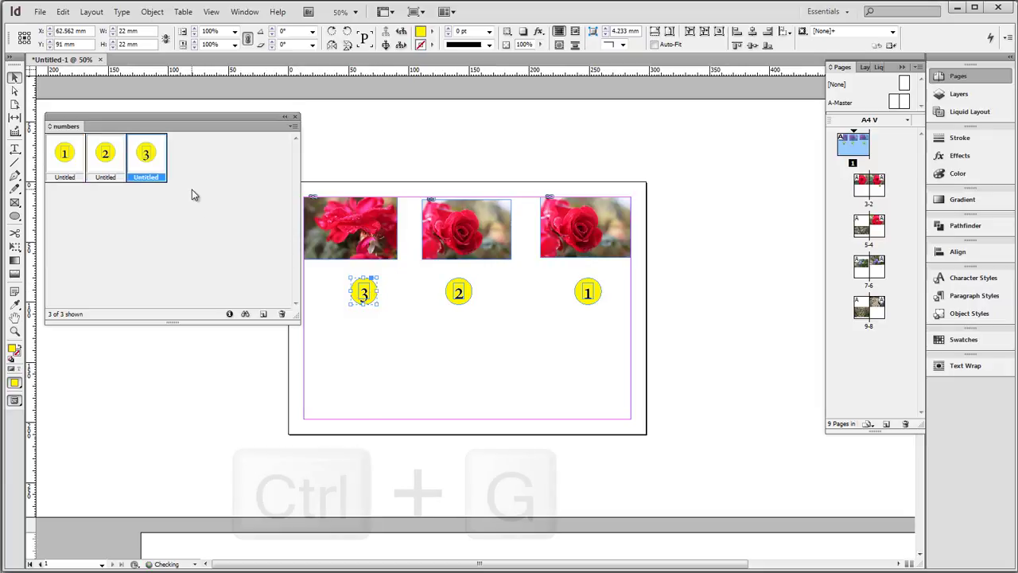
# Step: Name the three library items 1, 2 and 3 to match the numbers in their circles
pyautogui.click(75, 180)
pyautogui.doubleClick(74, 180)
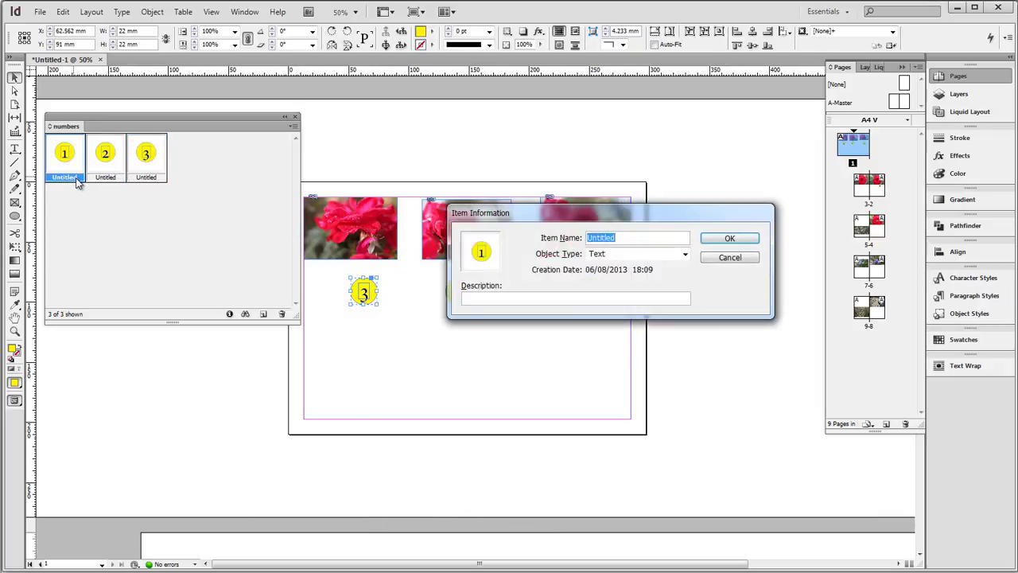
pyautogui.write('1')
pyautogui.click(727, 238)
pyautogui.doubleClick(100, 179)
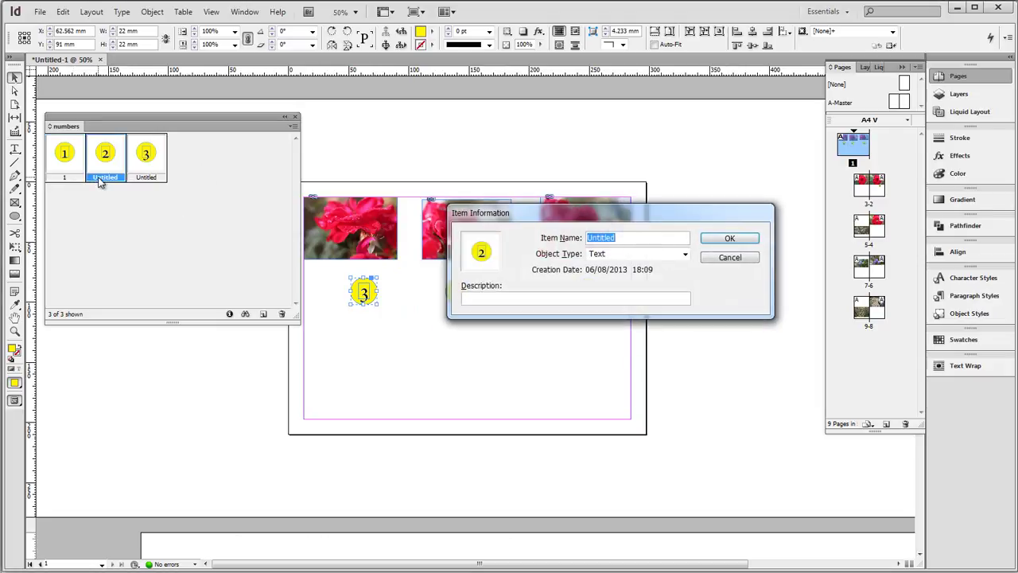
pyautogui.write('2')
pyautogui.click(724, 240)
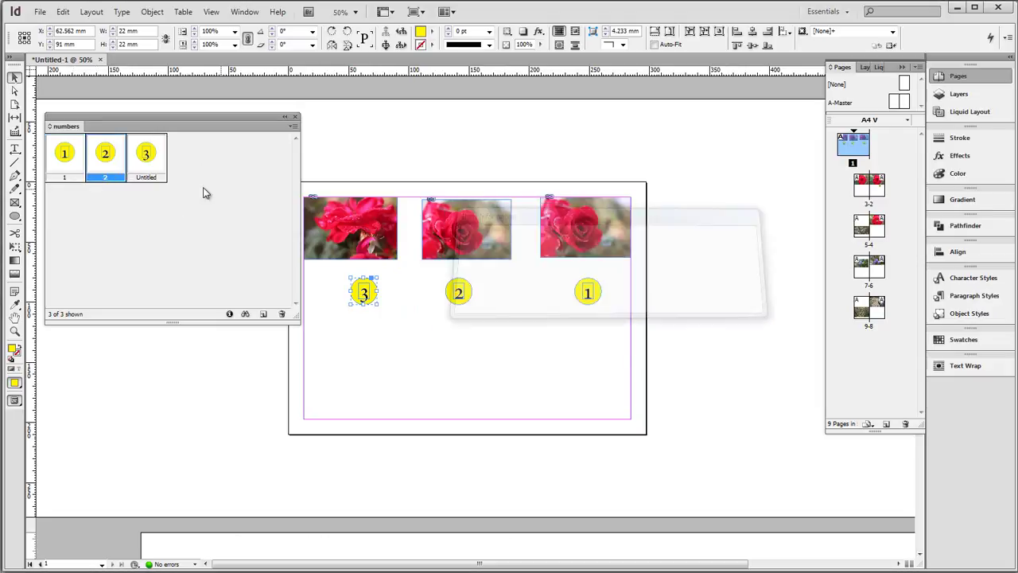
pyautogui.doubleClick(145, 179)
pyautogui.write('3')
pyautogui.click(724, 237)
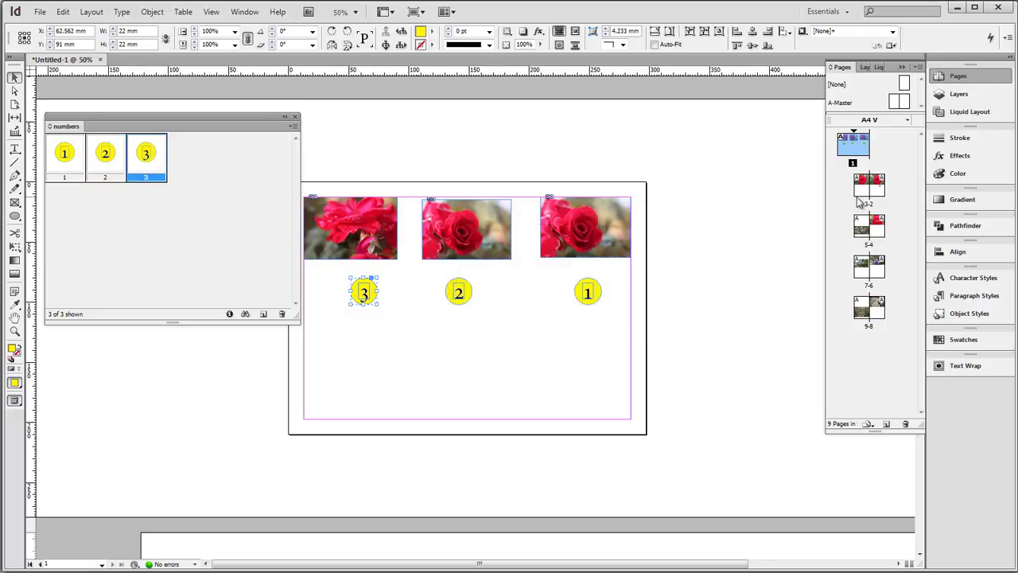
# Step: Place library item 1 below the iris photo on page 6 and item 2 below the photo on page 7
pyautogui.doubleClick(866, 229)
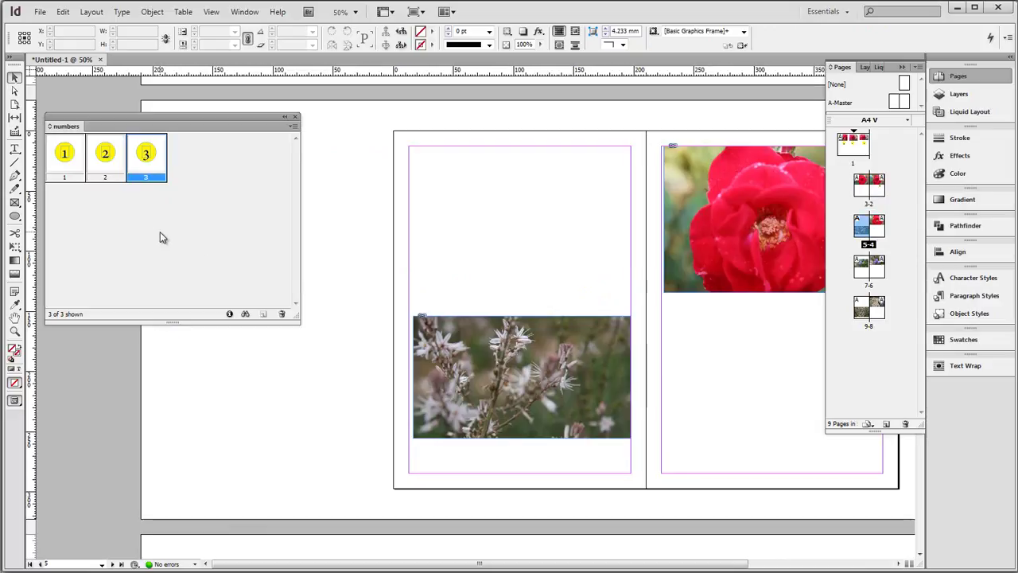
pyautogui.doubleClick(875, 274)
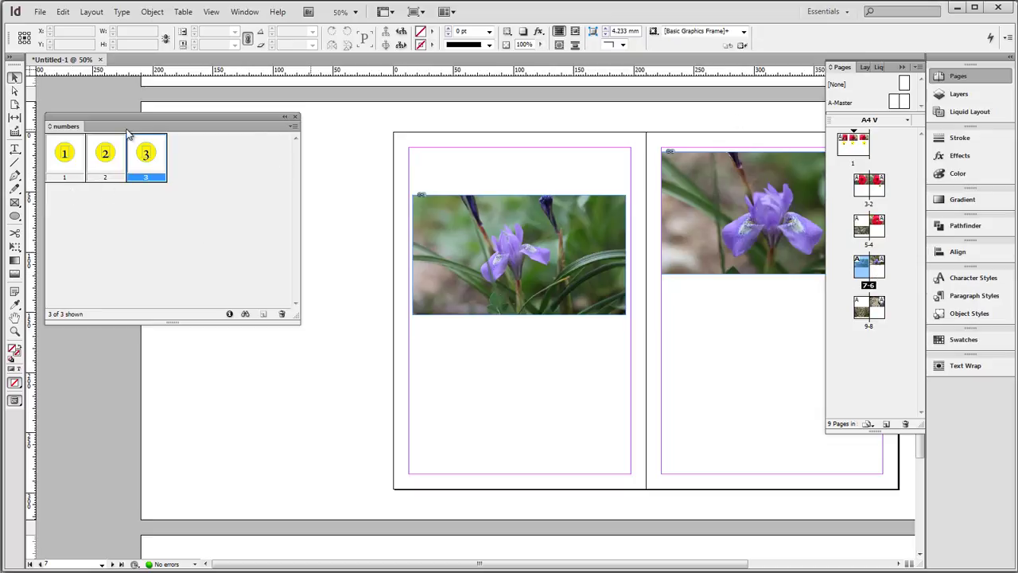
pyautogui.moveTo(73, 156); pyautogui.dragTo(777, 313)
pyautogui.moveTo(107, 154); pyautogui.dragTo(539, 349)
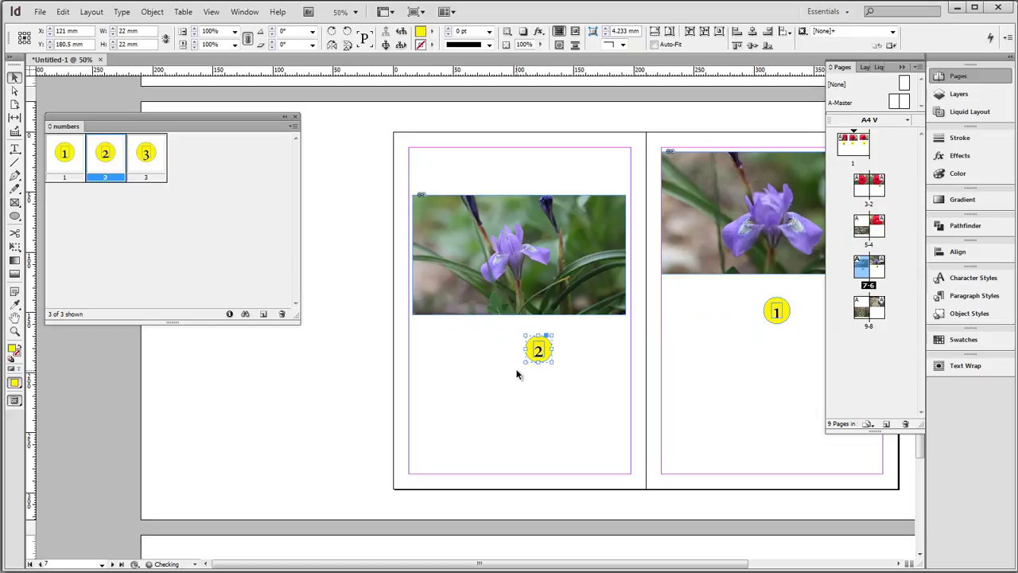
pyautogui.click(504, 384)
# Step: Go to page 8 in the last spread and close the numbers library
pyautogui.doubleClick(879, 308)
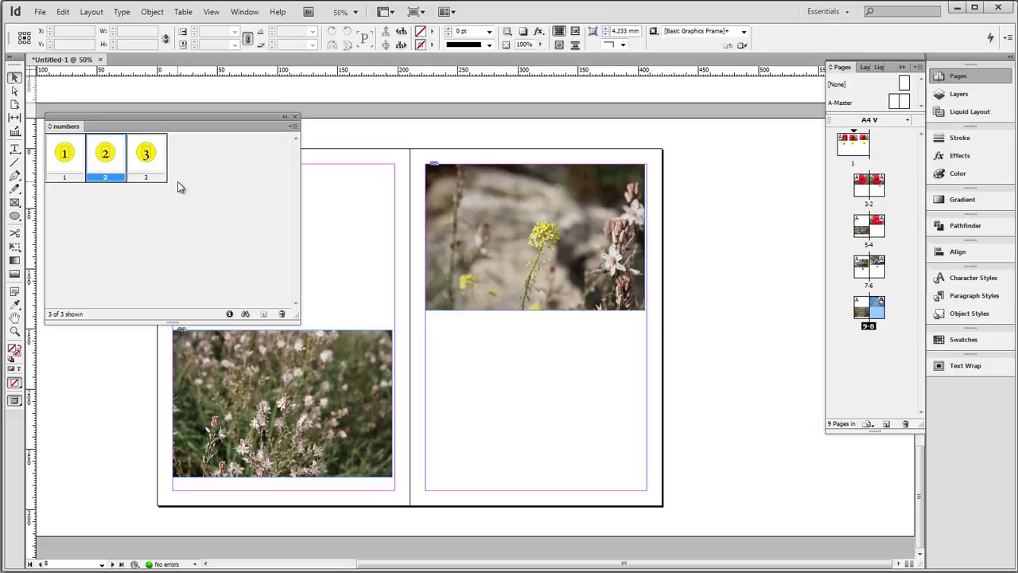
pyautogui.click(246, 12)
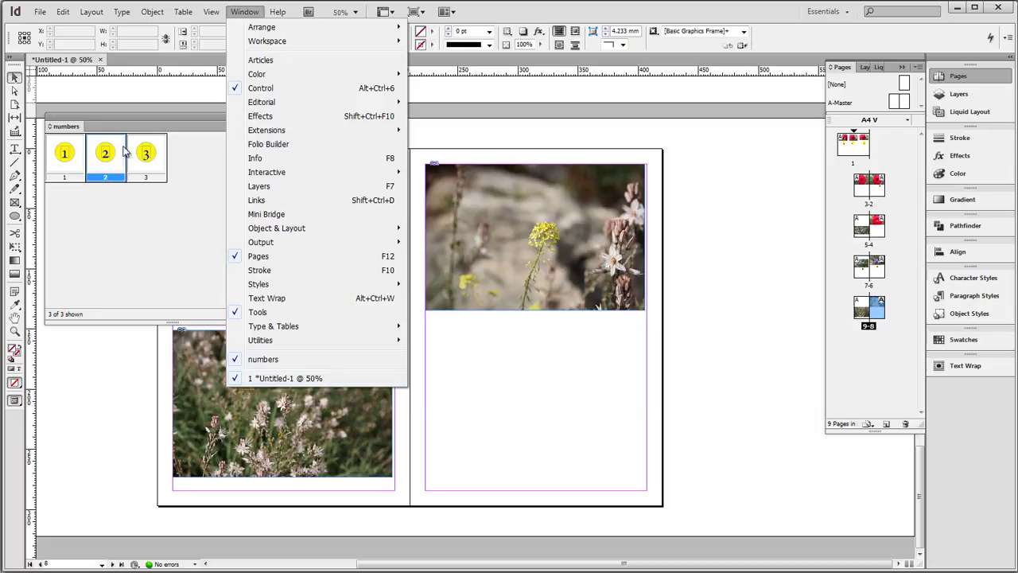
pyautogui.click(157, 113)
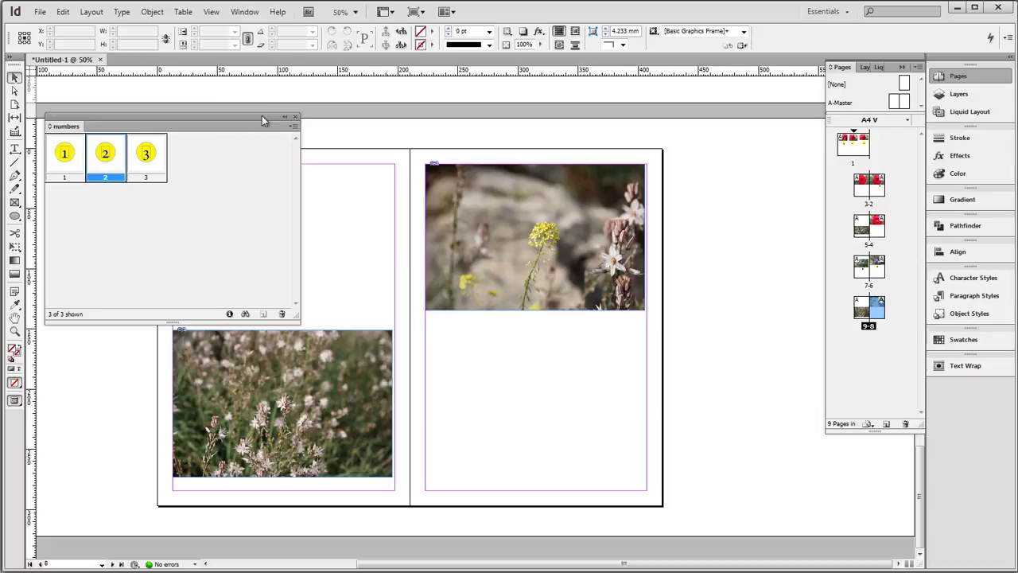
pyautogui.click(295, 117)
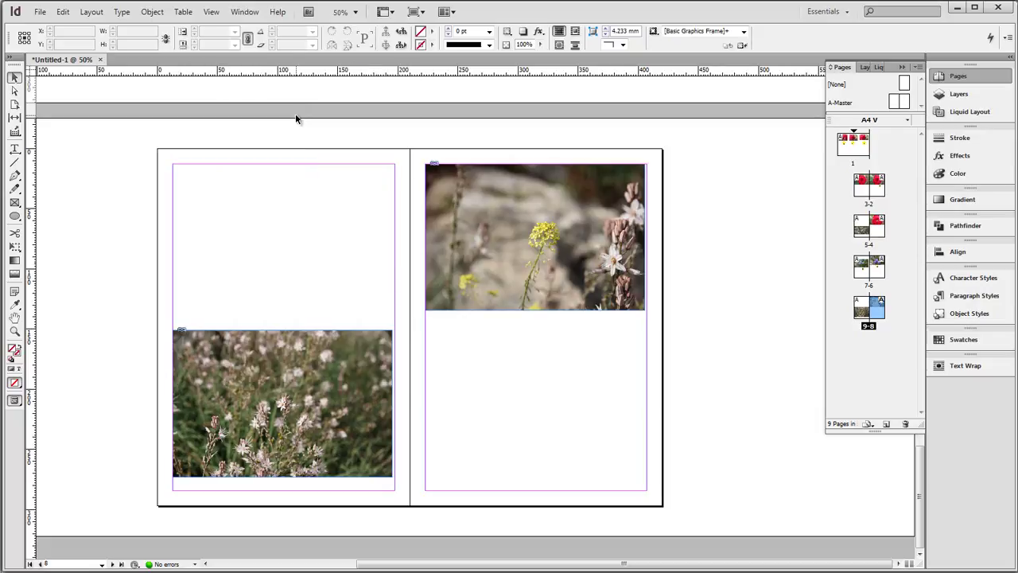
# Step: Reopen the numbers library file from the Desktop and move its panel off the yellow flower photo on page 8
pyautogui.click(40, 13)
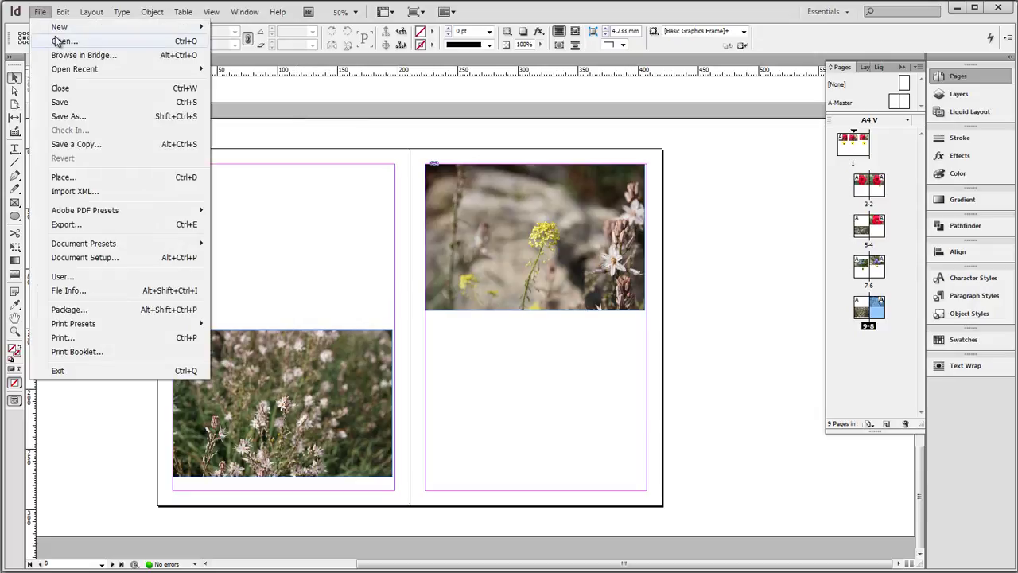
pyautogui.click(63, 41)
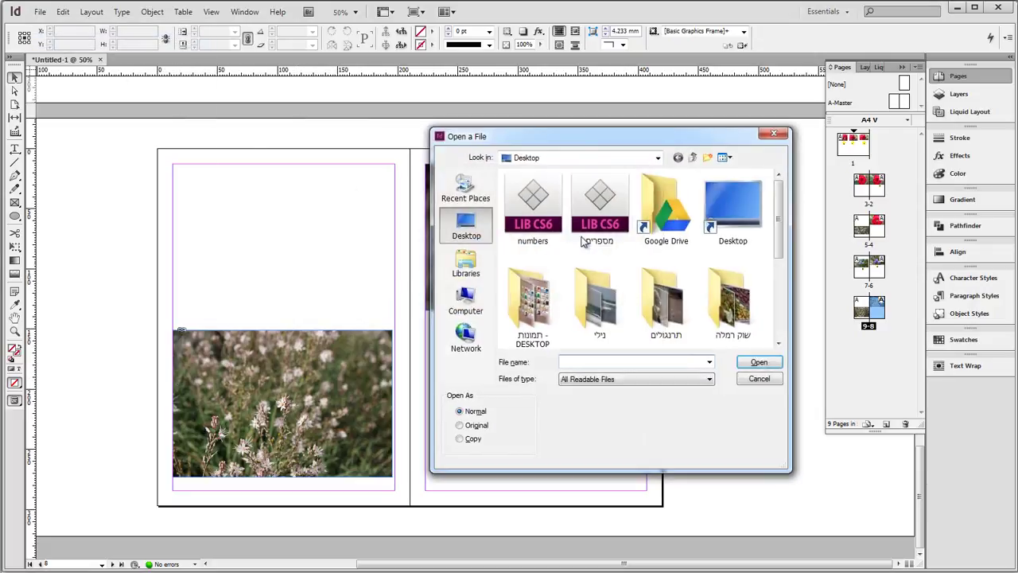
pyautogui.doubleClick(531, 205)
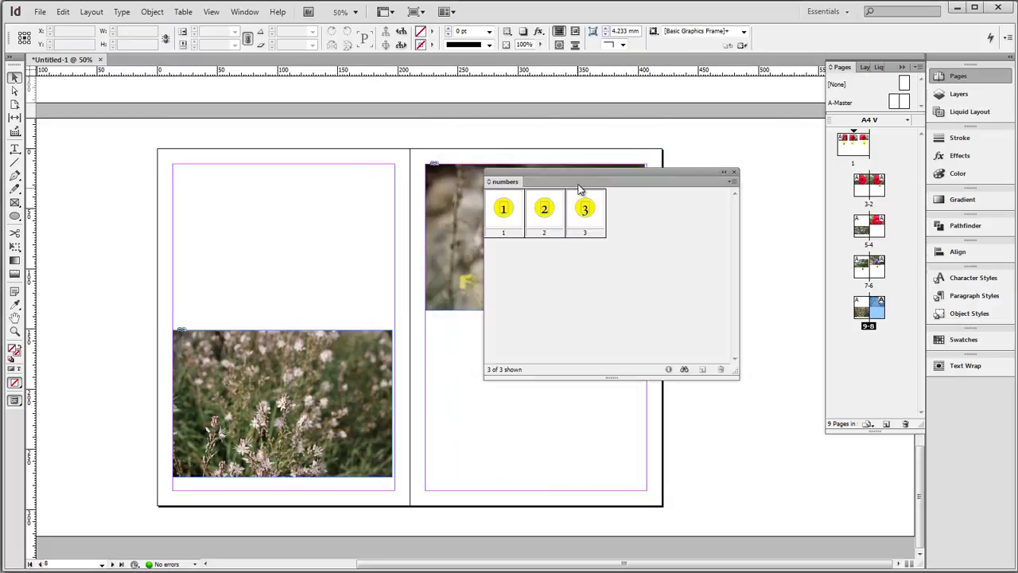
pyautogui.moveTo(571, 170); pyautogui.dragTo(153, 131)
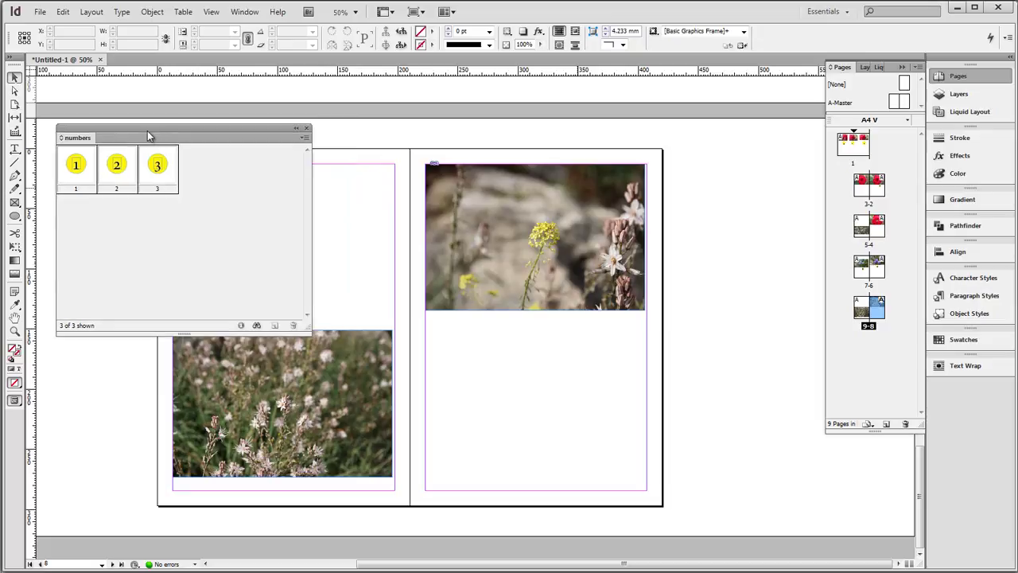